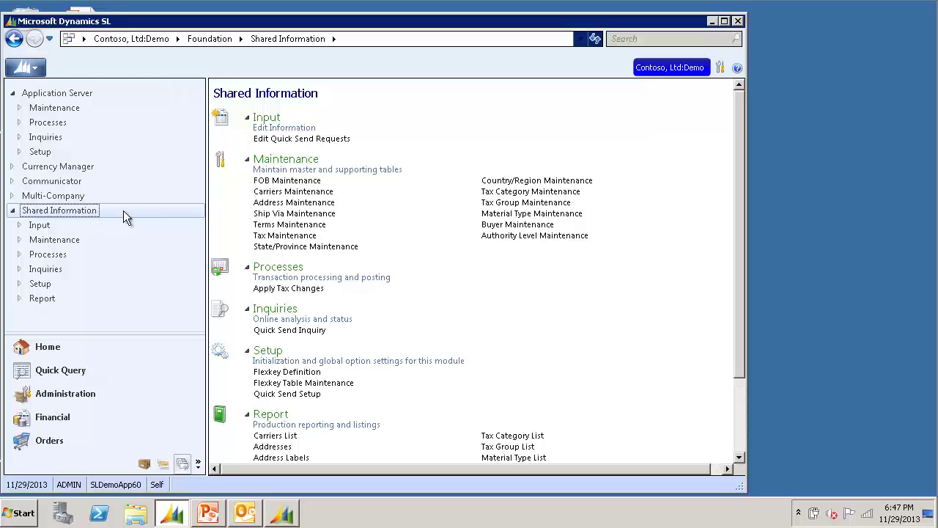
Add a new Quick Send Setup record in form view with document type OM Invoice and delivery method Email
left_click(310, 395)
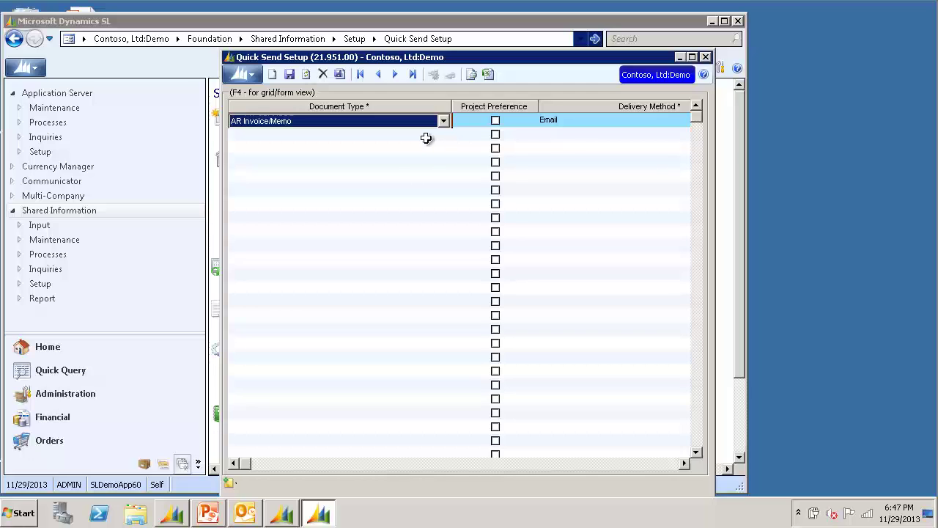
left_click(425, 138)
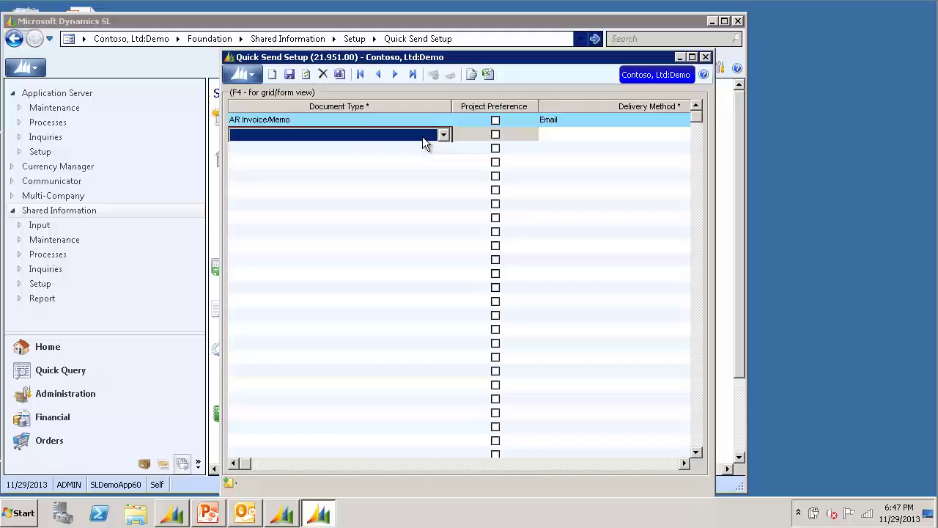
key("F4")
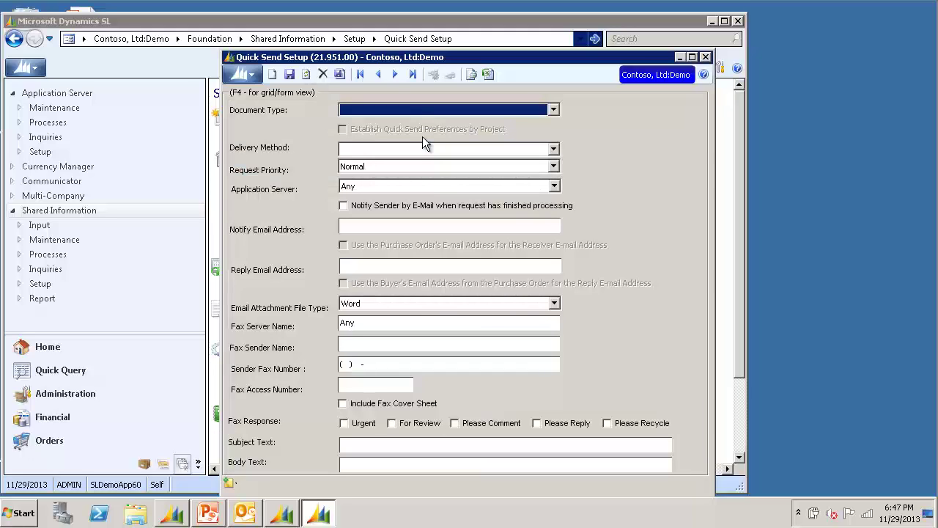
left_click(465, 110)
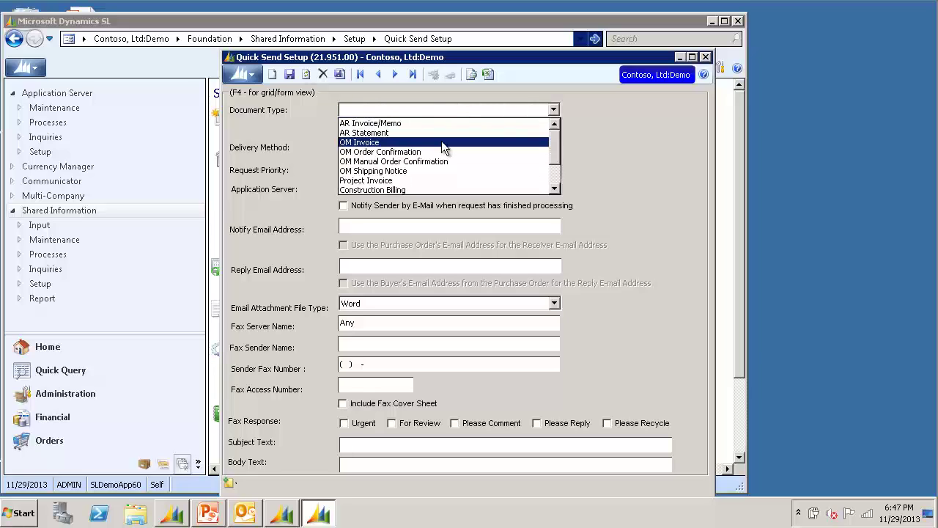
left_click(442, 142)
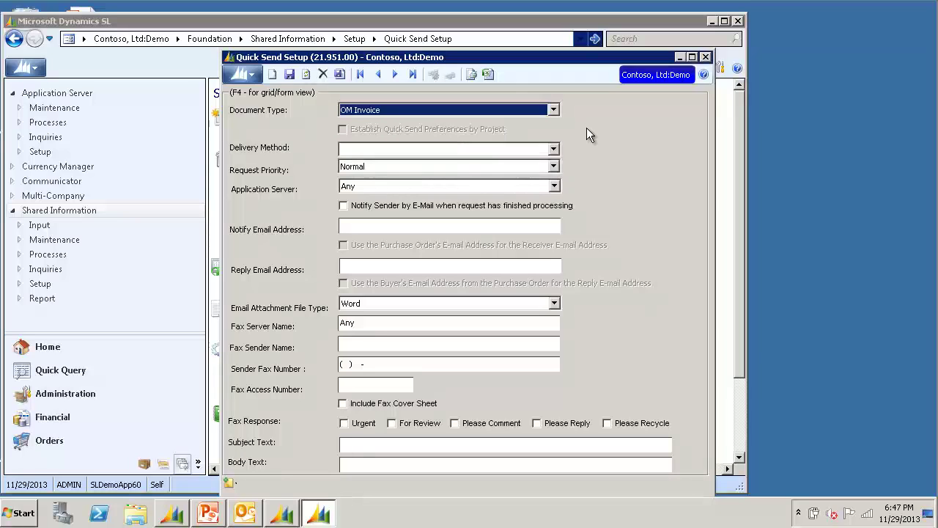
left_click(463, 152)
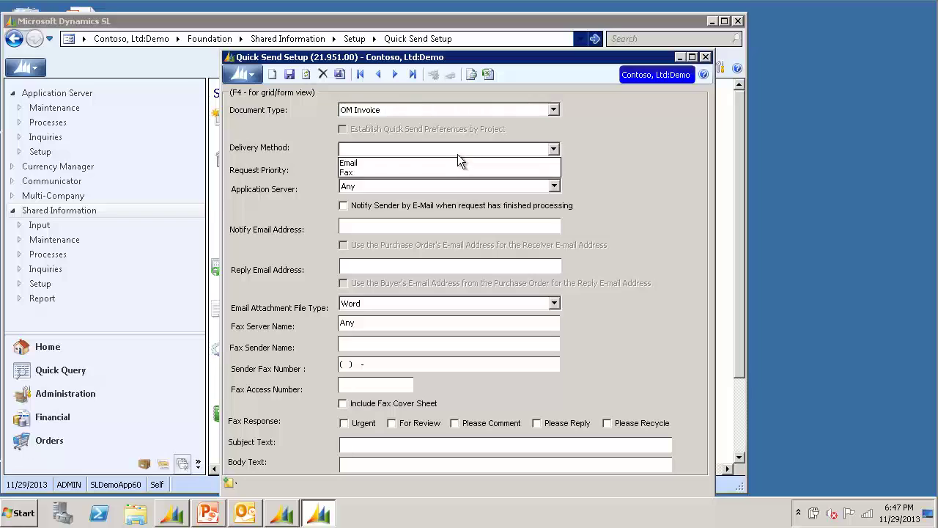
left_click(446, 159)
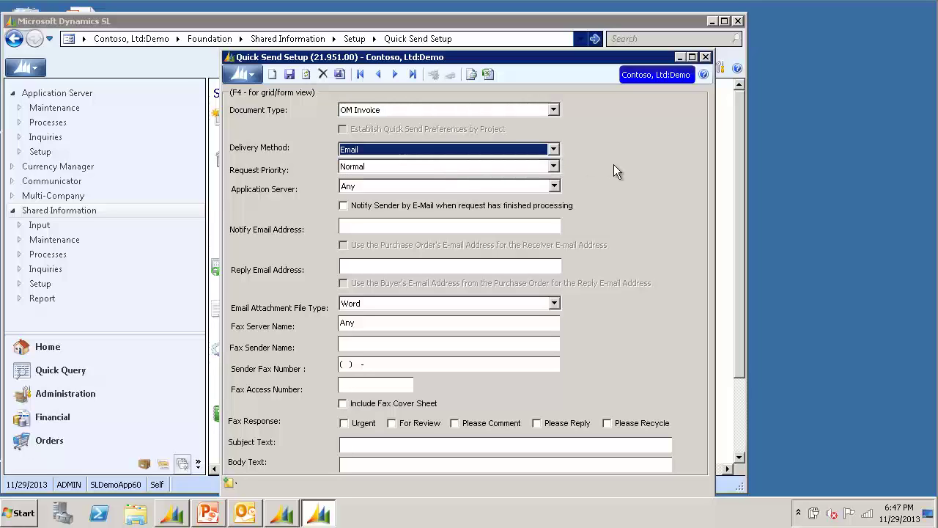
Enter the notify and reply email addresses for the OM Invoice setup and set the email attachment file type to Adobe Acrobat
left_click(465, 227)
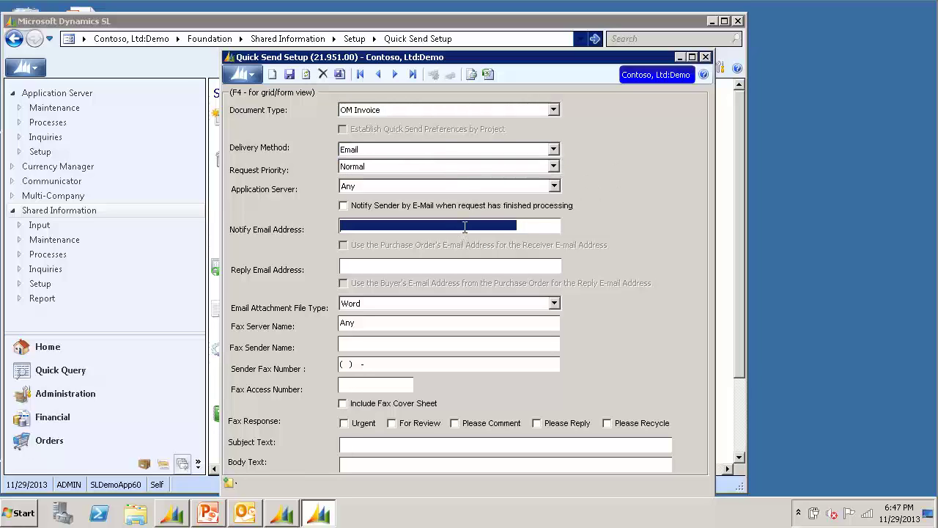
type("notify@contoso.com")
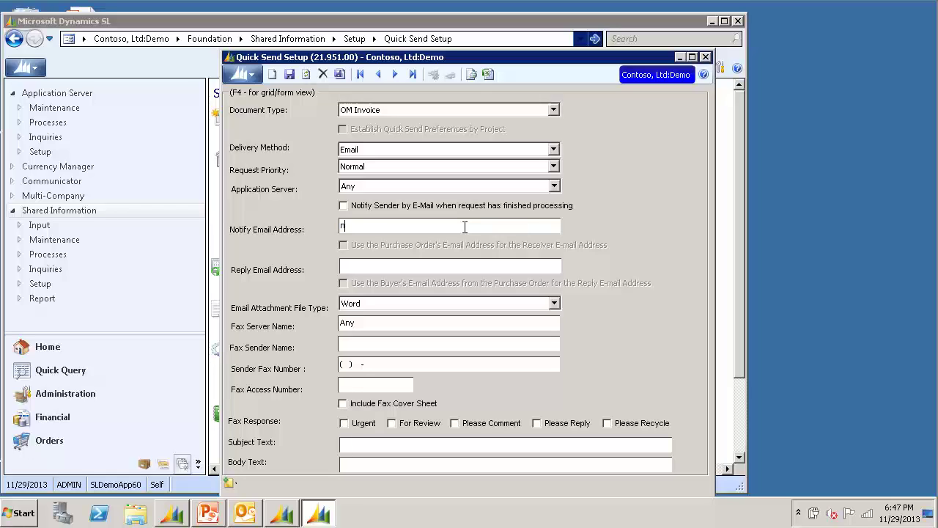
key("Tab")
type("reply@contoso.com")
key("Tab")
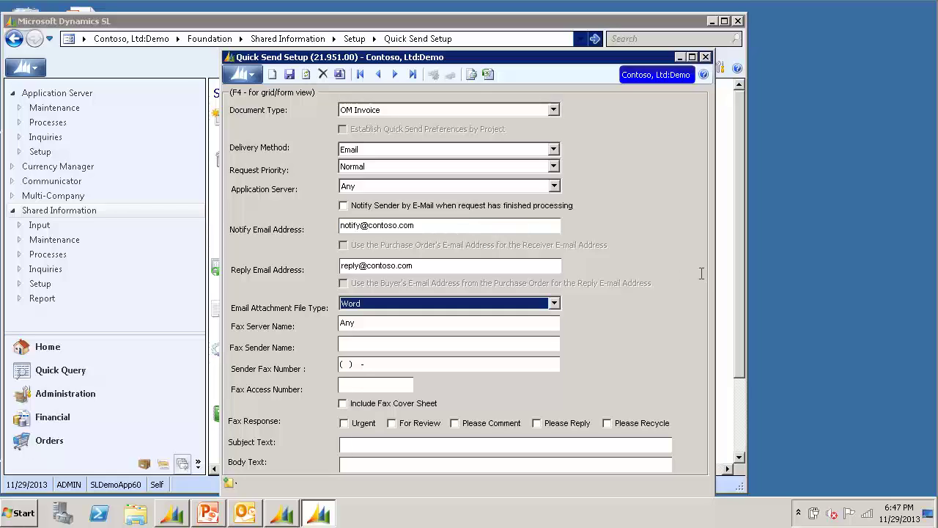
key("shift+Tab")
key("shift+Tab")
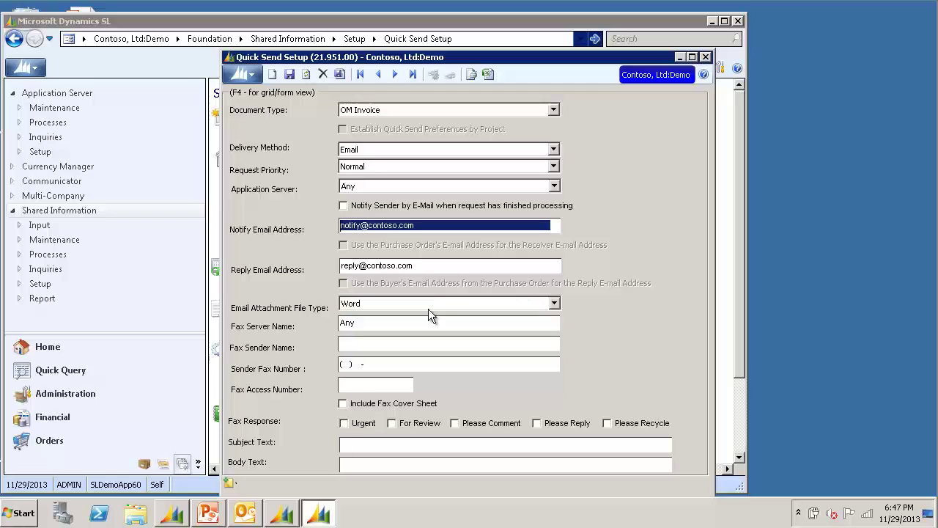
left_click(555, 304)
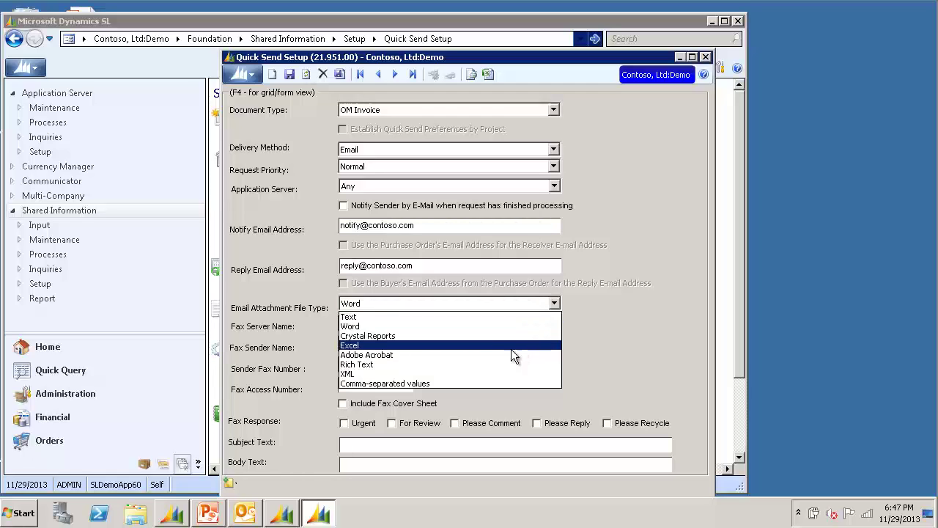
left_click(491, 355)
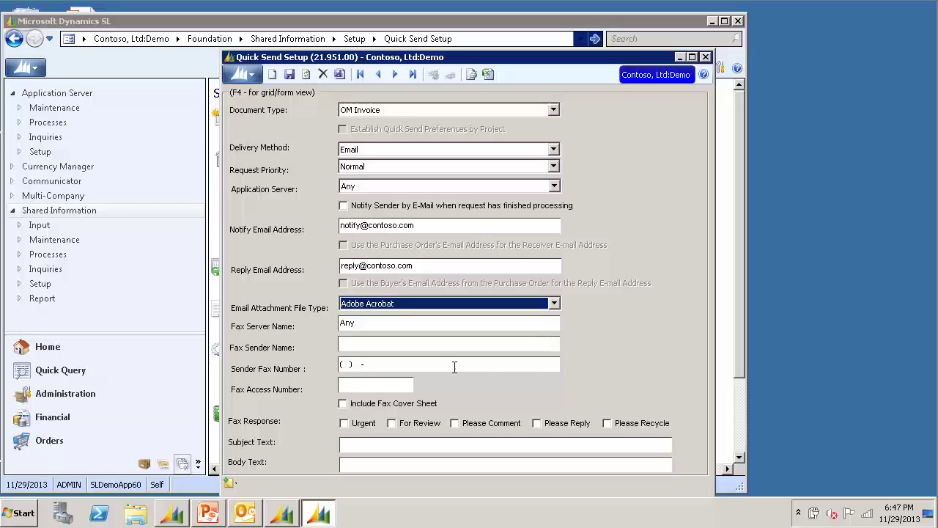
Set the subject to "Invoice Attached" and the body to "Dear <Customer Name>, your invoice is attached. Thank You.", saving and closing the setup
left_click(403, 443)
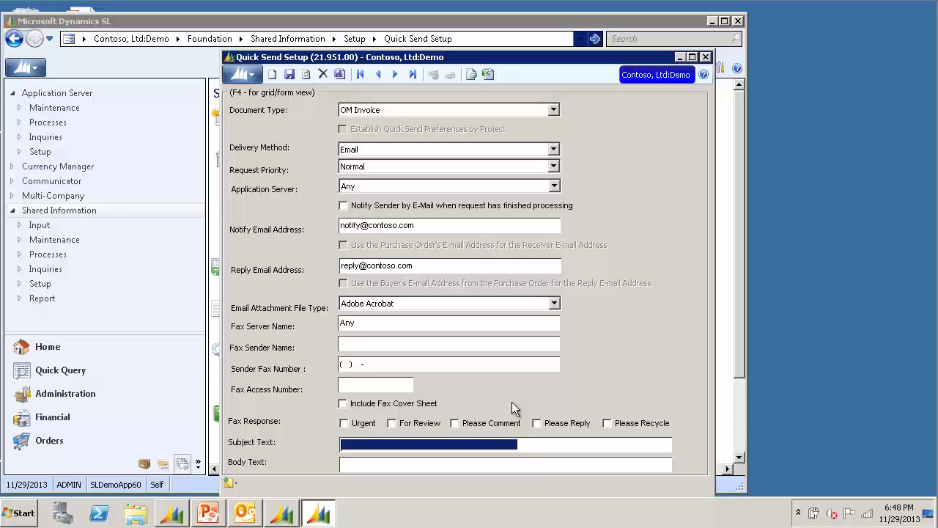
type("Invoice Attached")
key("Tab")
type("Dear <Customer Name>, your invoice is attached.  Thank You.")
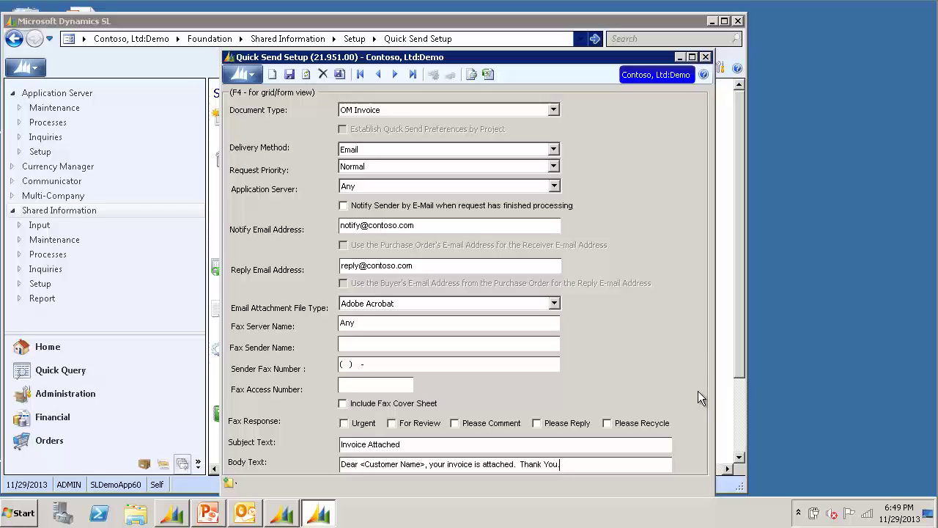
left_click(290, 75)
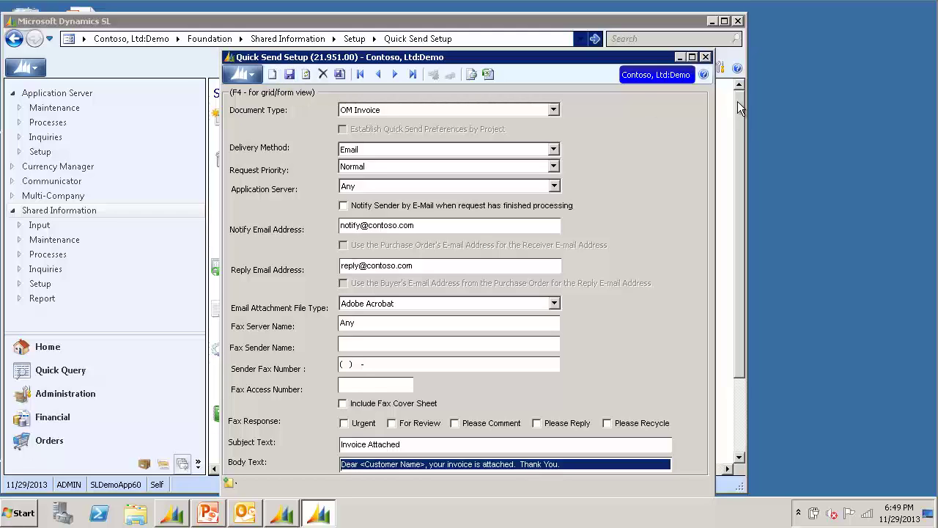
left_click(706, 58)
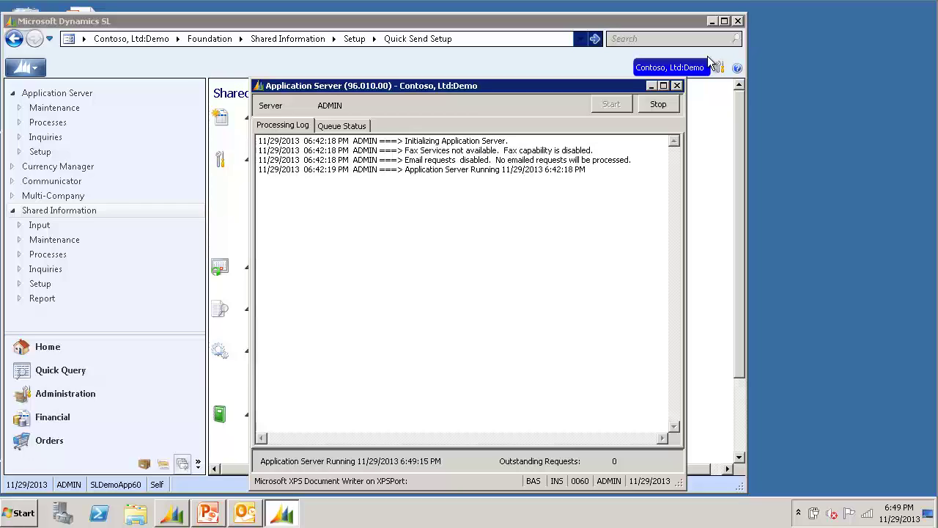
Load the customer School of Fine Art in Accounts Receivable Customer Maintenance and show its Quick Send settings
left_click(66, 418)
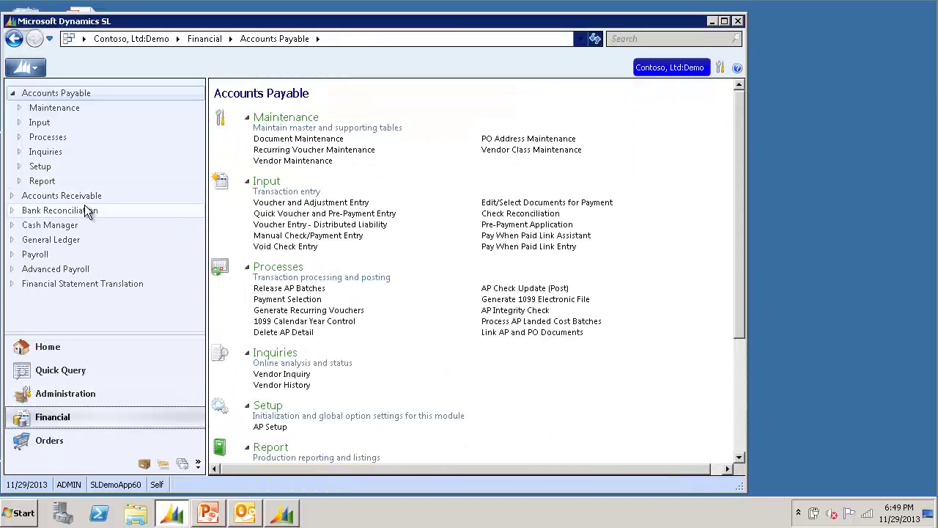
left_click(166, 195)
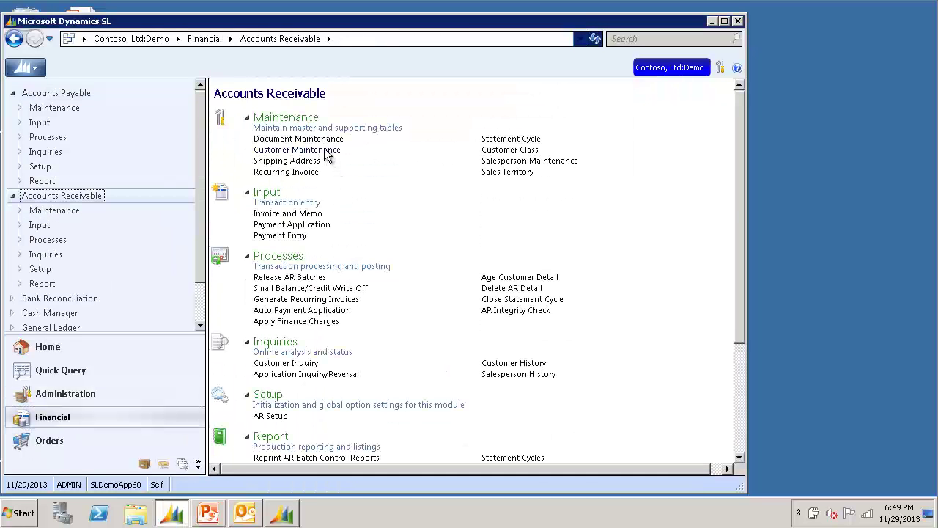
left_click(328, 151)
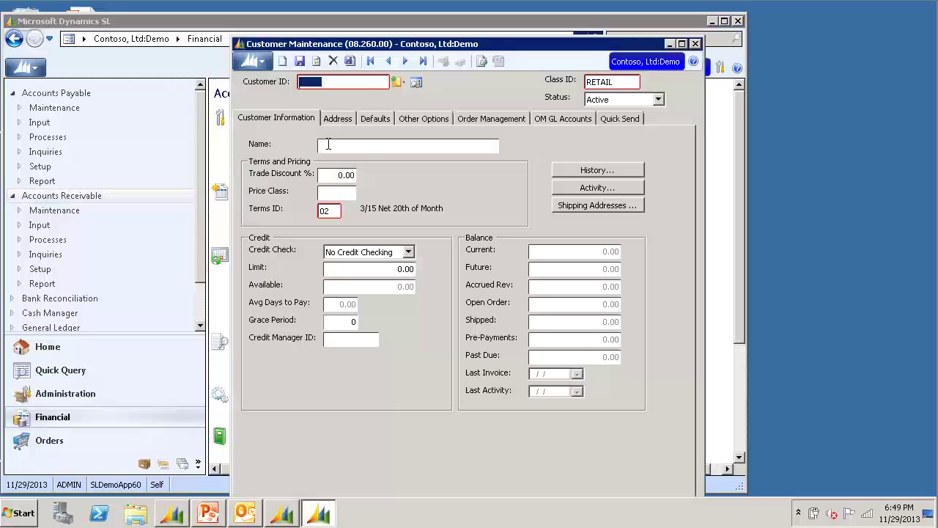
right_click(364, 86)
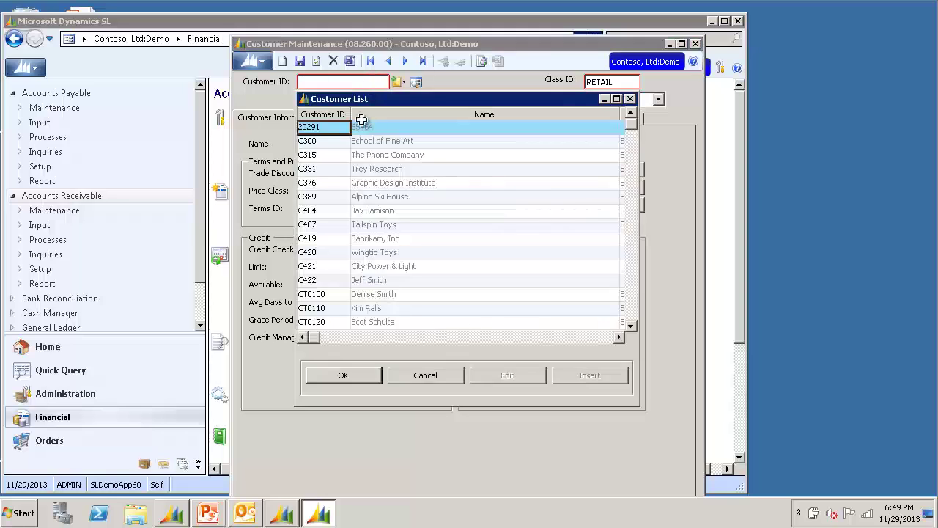
double_click(331, 141)
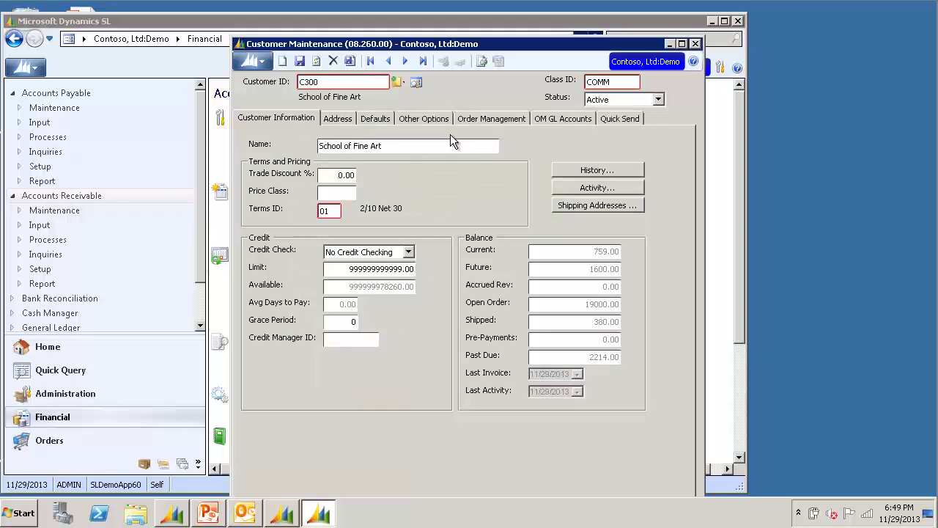
left_click(614, 122)
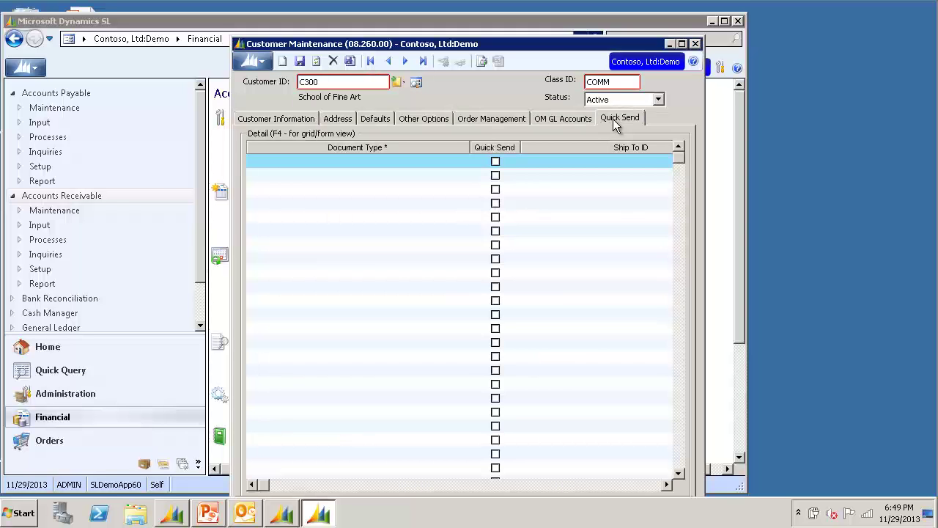
Start a Quick Send entry for the customer in form view with document type OM Invoice
left_click(422, 160)
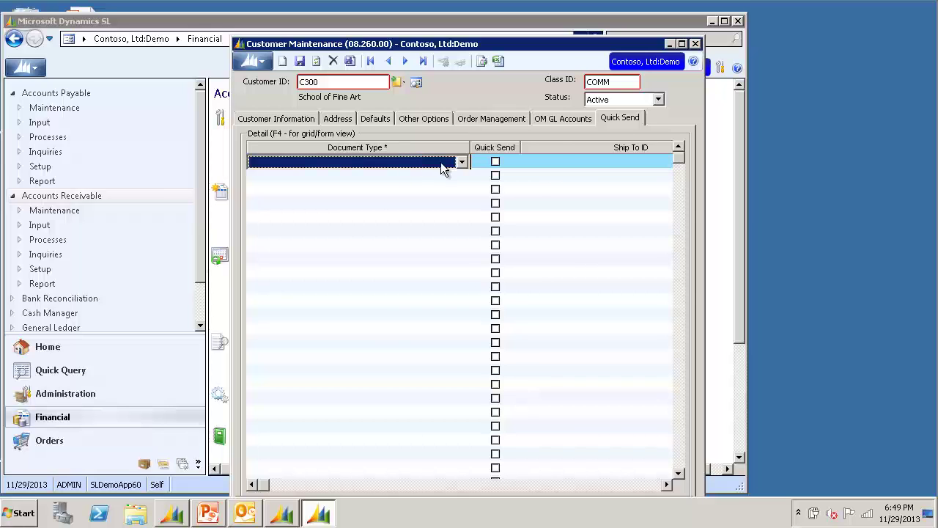
key("F4")
left_click(432, 152)
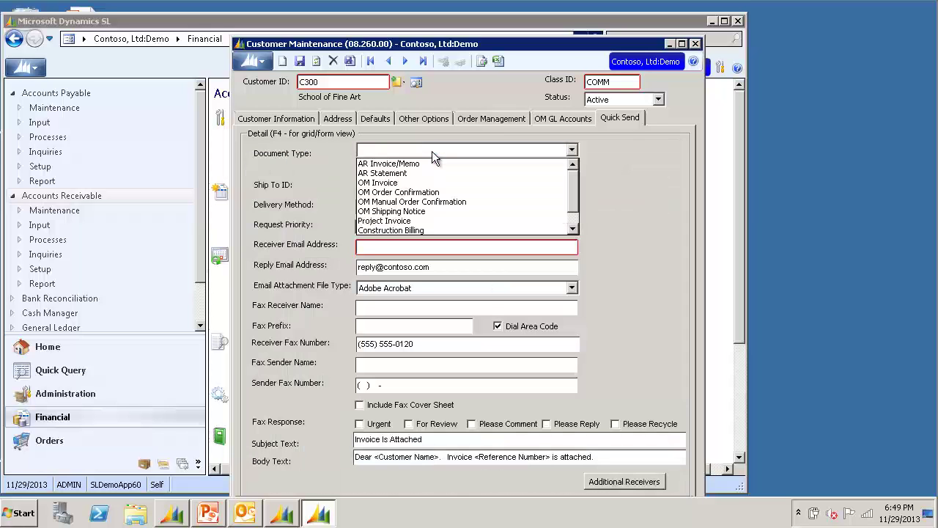
left_click(413, 184)
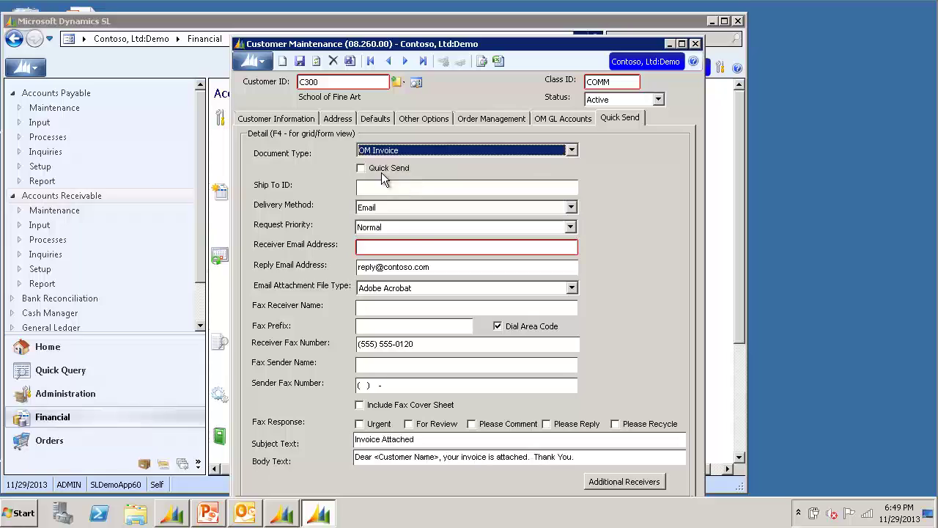
Enter the receiver's email address, enable Quick Send for the OM Invoice entry, and save and close the customer record
left_click(418, 248)
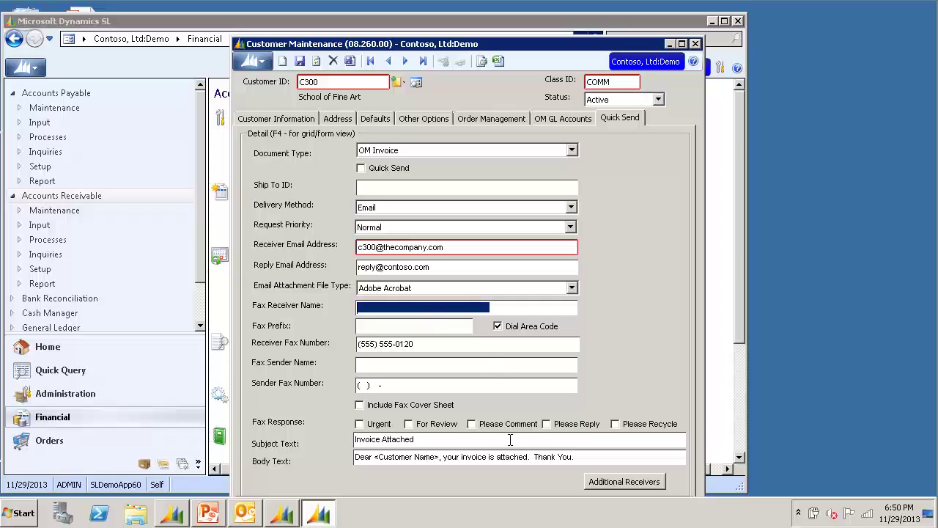
left_click(301, 63)
left_click(361, 169)
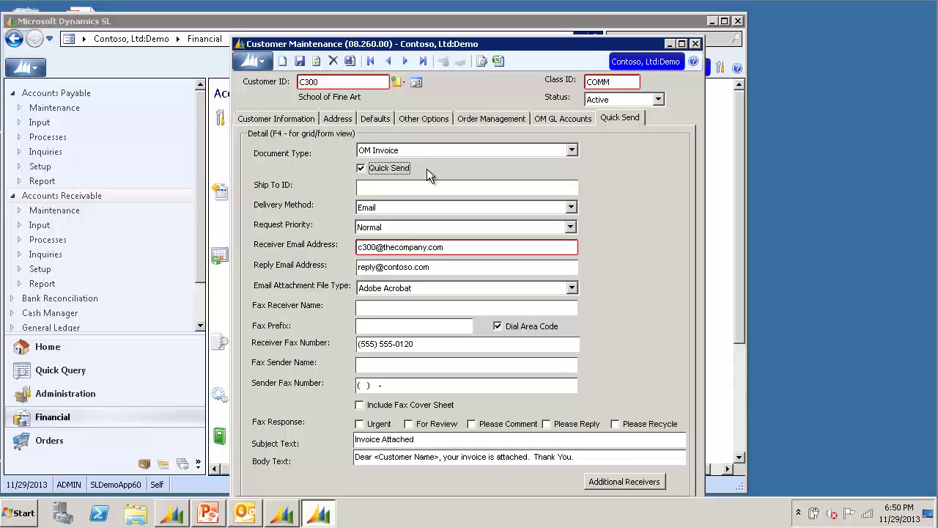
left_click(299, 63)
left_click(696, 43)
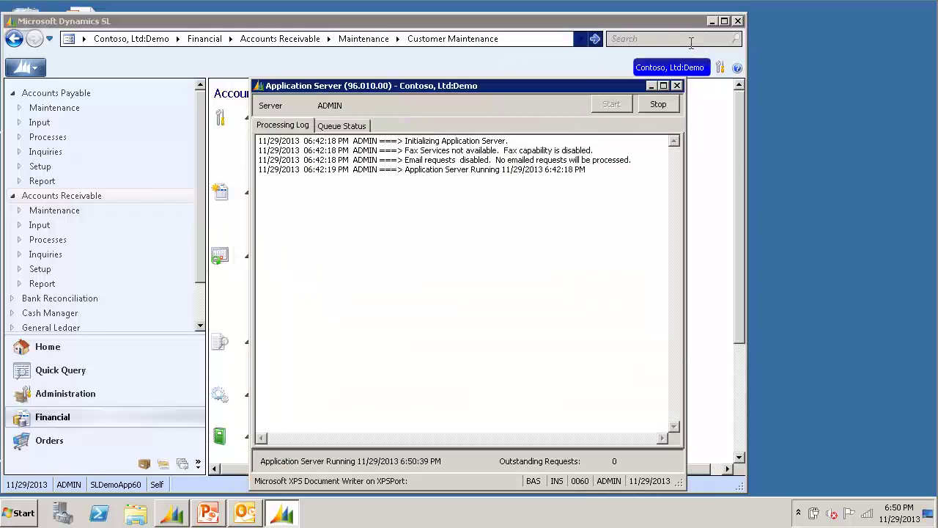
Print the Order Management Invoice report in Standard format and begin post-processing with shipper handling Keep All
left_click(561, 15)
left_click(45, 440)
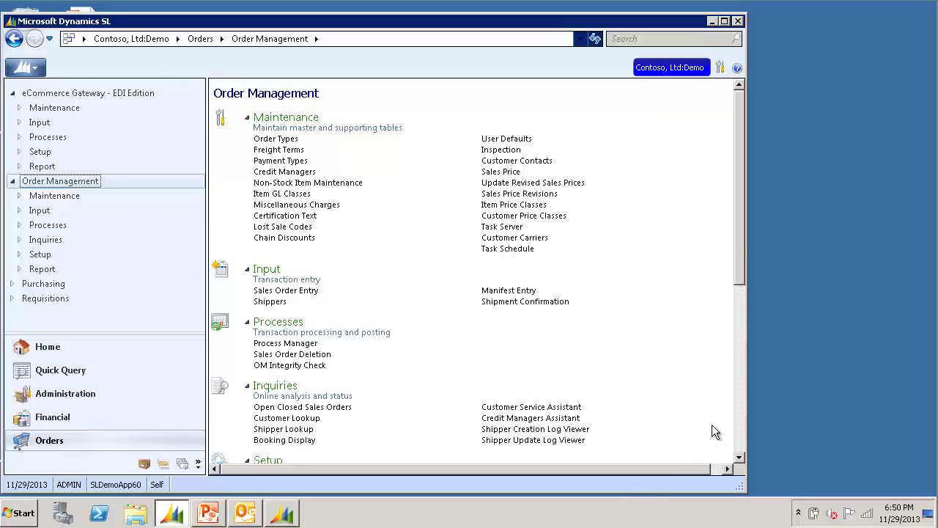
left_click(739, 428)
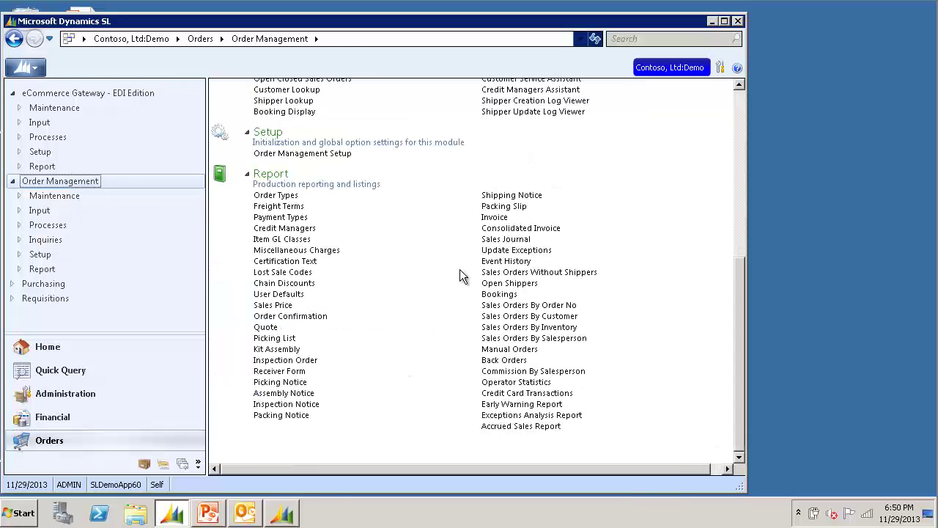
left_click(494, 217)
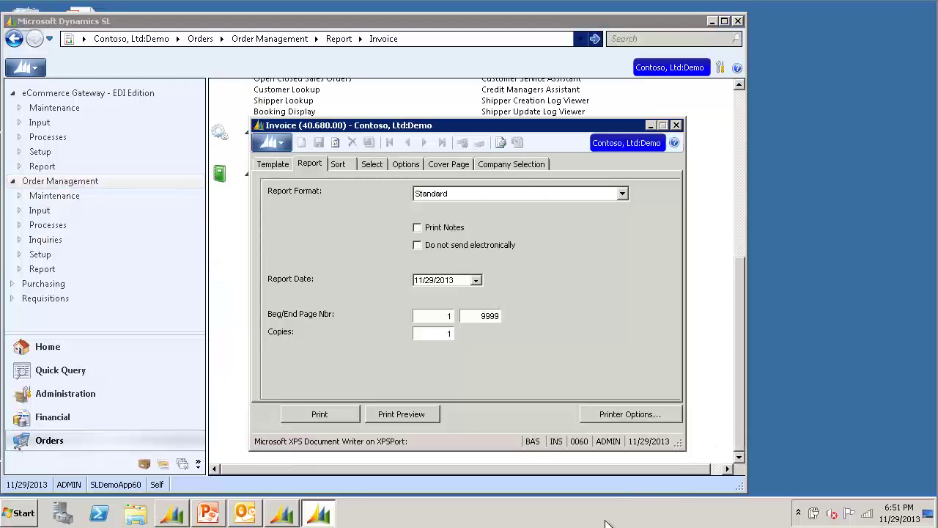
left_click(311, 416)
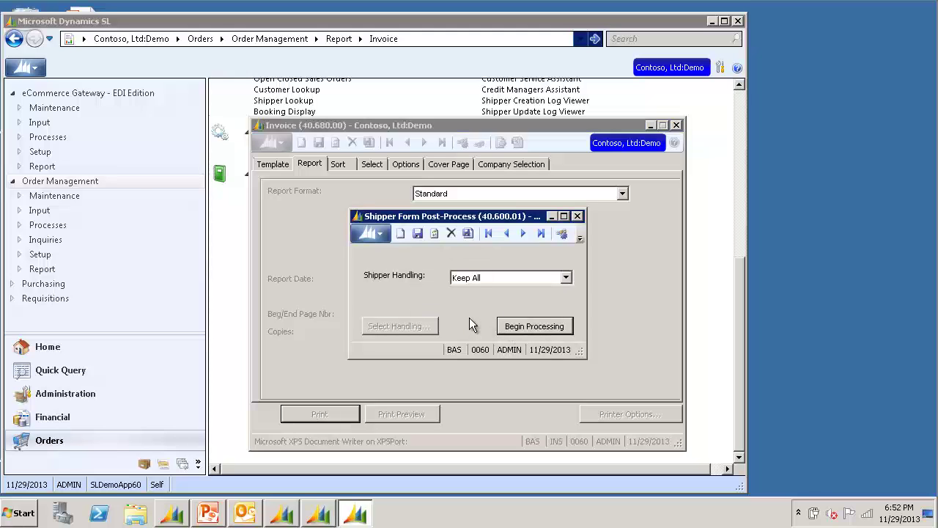
left_click(533, 326)
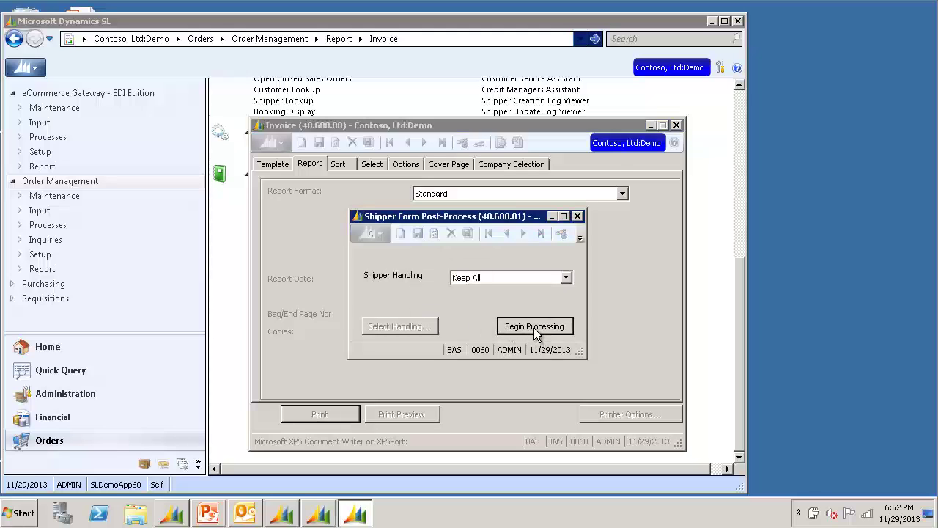
Check the Application Server processing log, and examine the text and PDF attachment of the "Invoice Attached" message in Outlook's Outbox
left_click(286, 516)
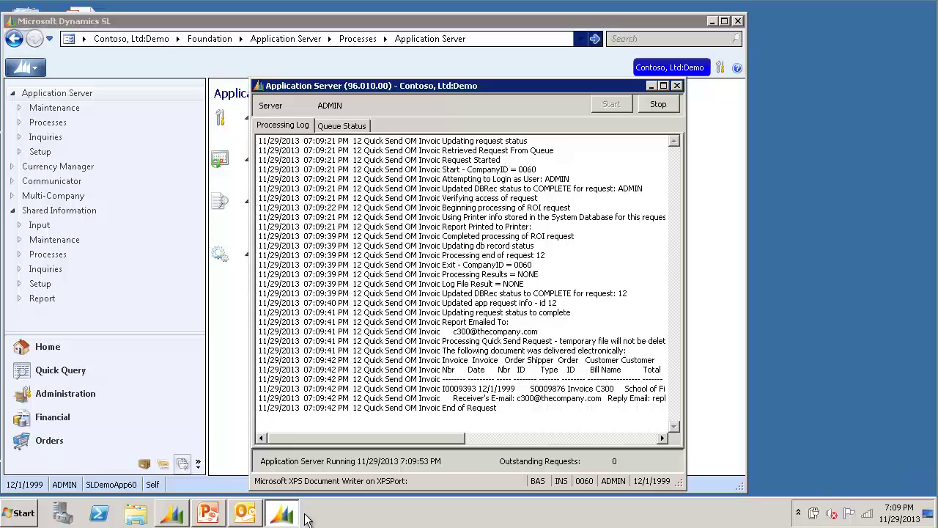
left_click(246, 516)
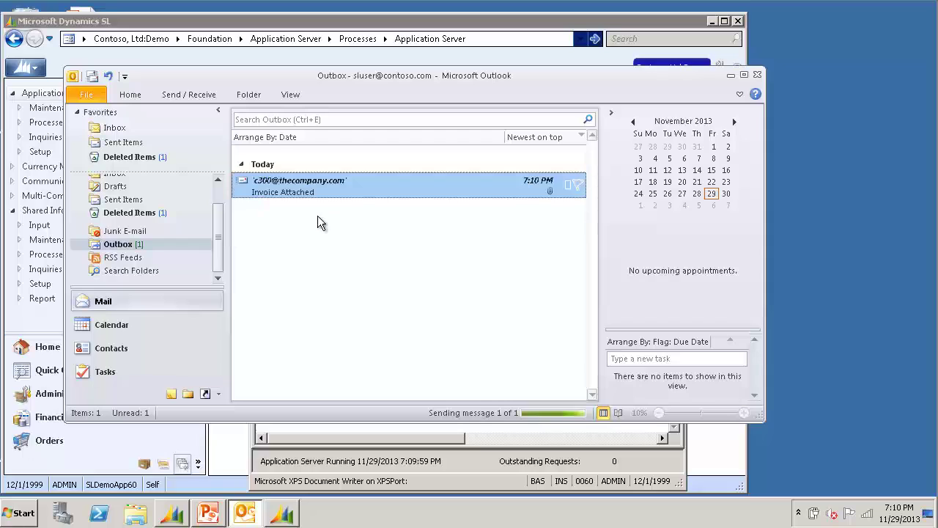
double_click(348, 187)
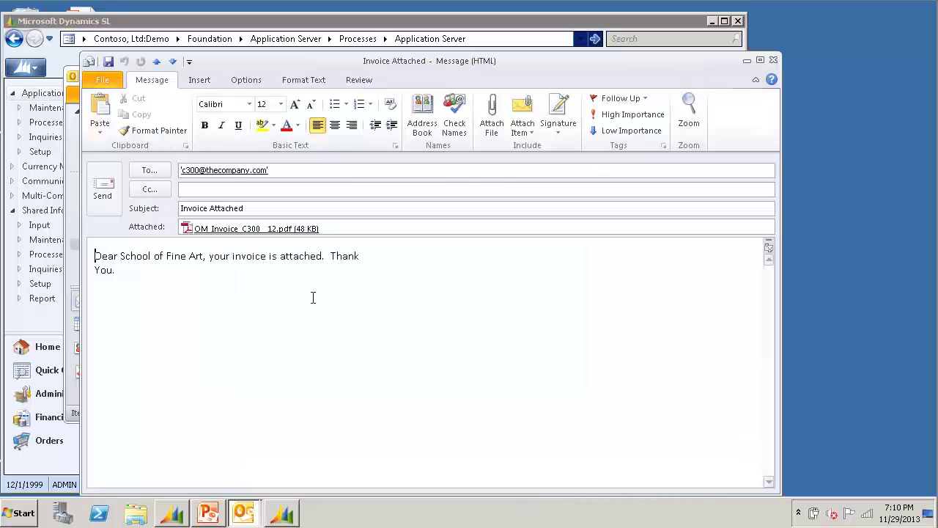
left_click(277, 284)
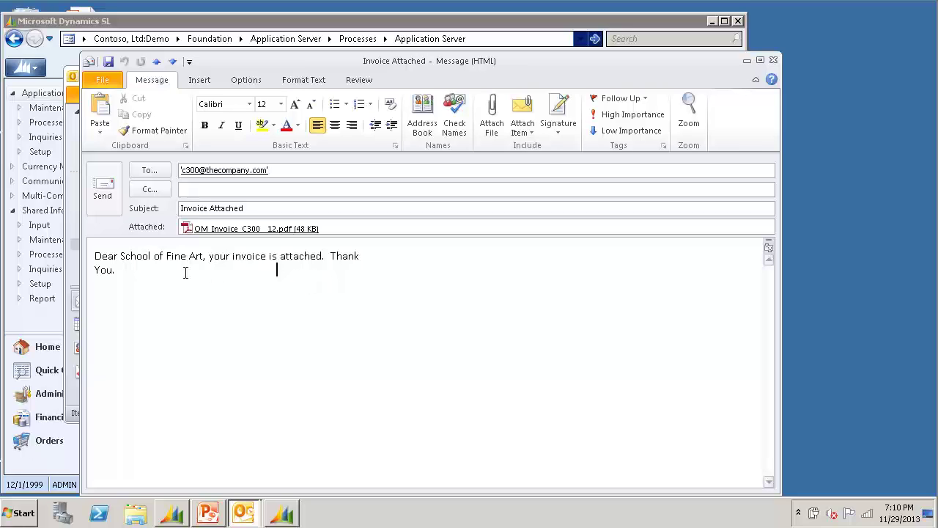
left_click(329, 230)
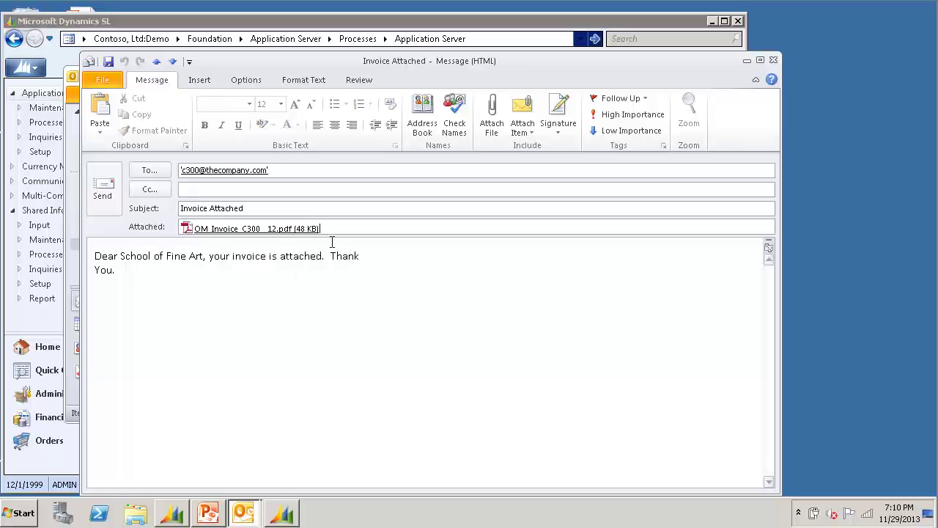